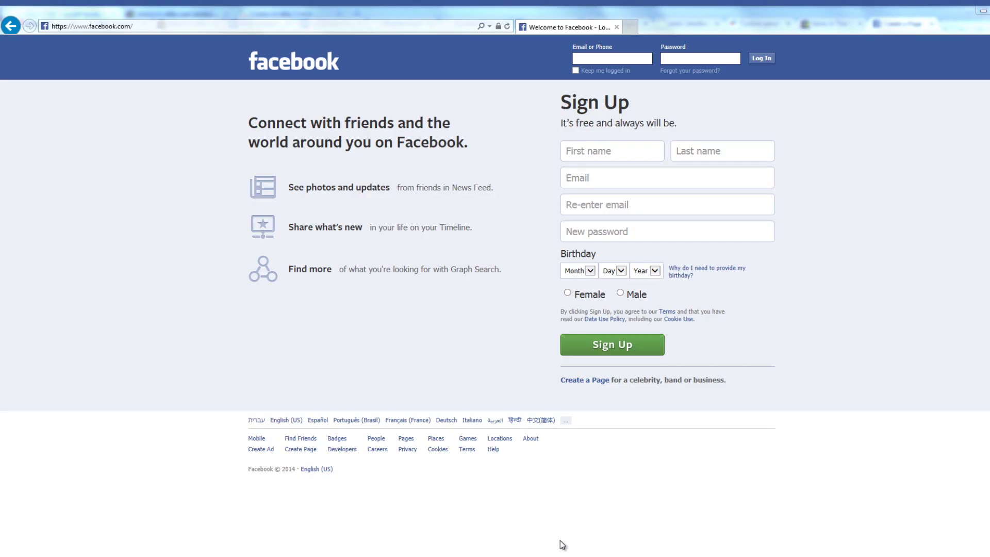
pyautogui.click(135, 28)
pyautogui.click(142, 27)
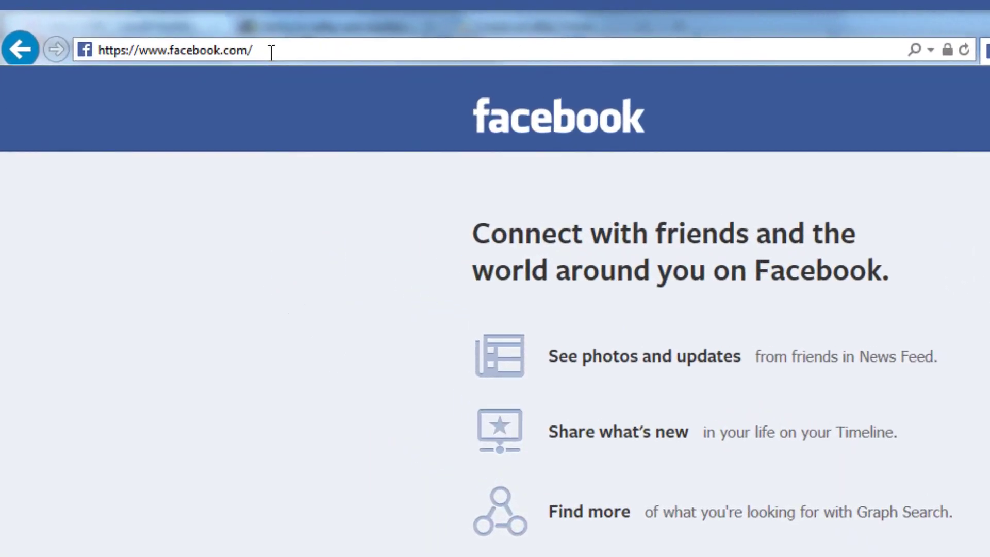
pyautogui.write('pages/')
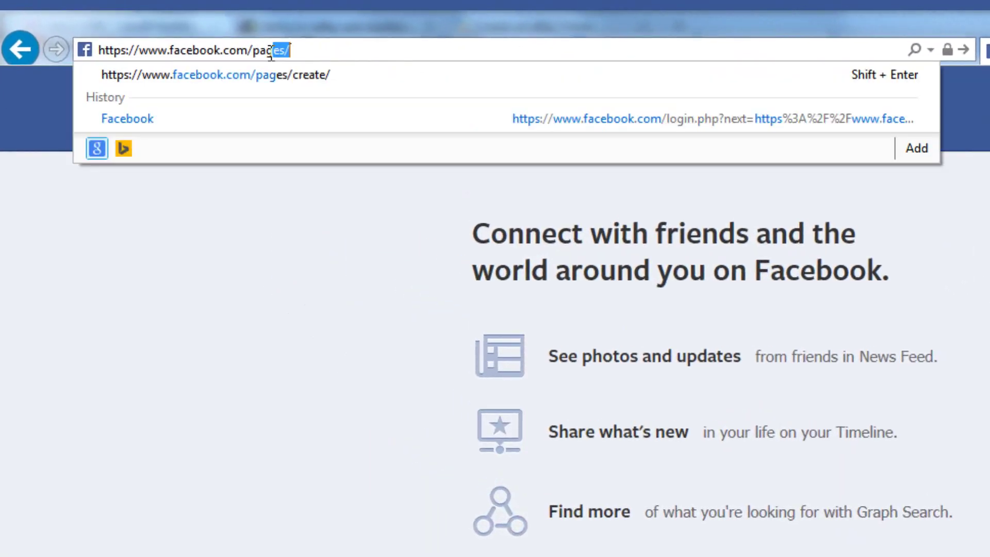
pyautogui.write('c')
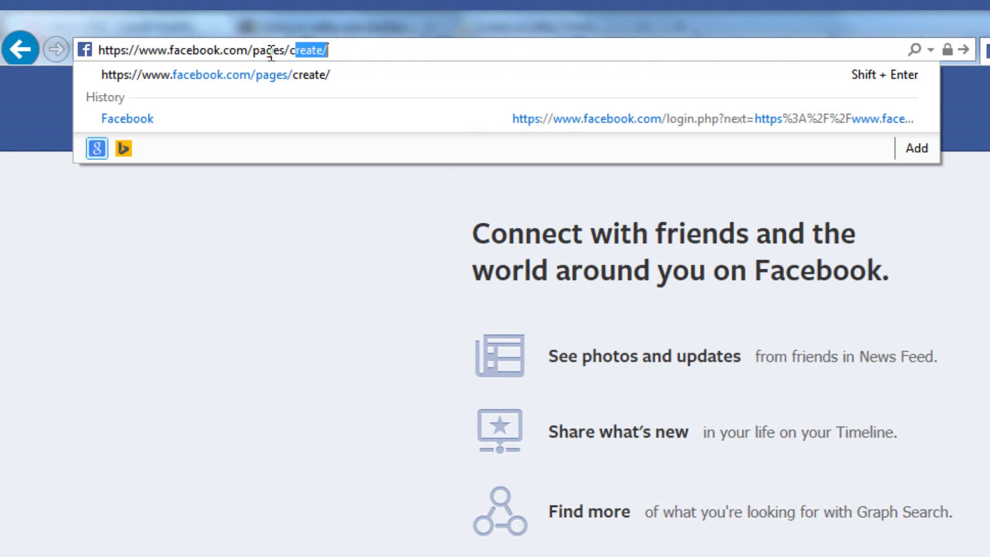
pyautogui.write('reate')
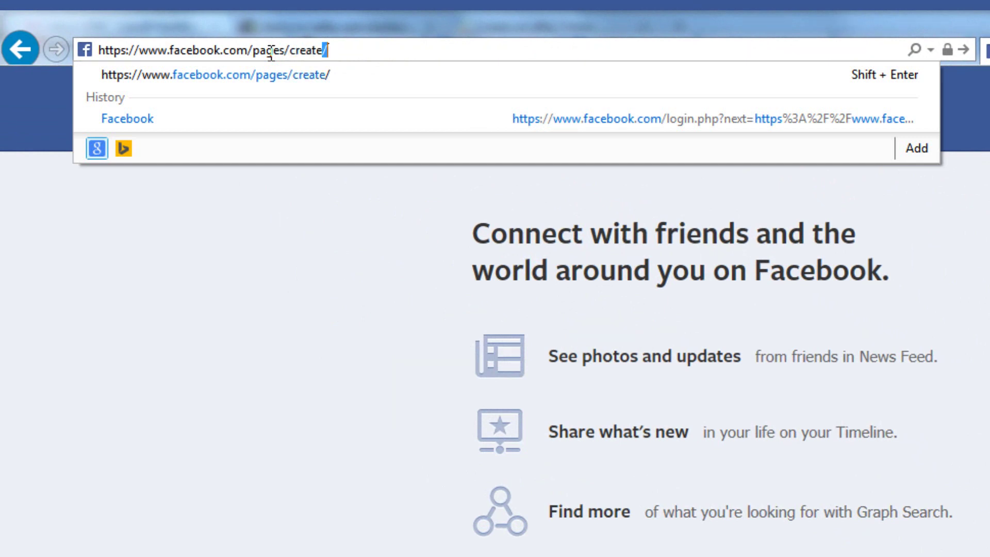
pyautogui.press('Return')
# Log in to Facebook with the account e-mail and the account password.
pyautogui.write('my@email.com')
pyautogui.press('Tab')
pyautogui.write('******')
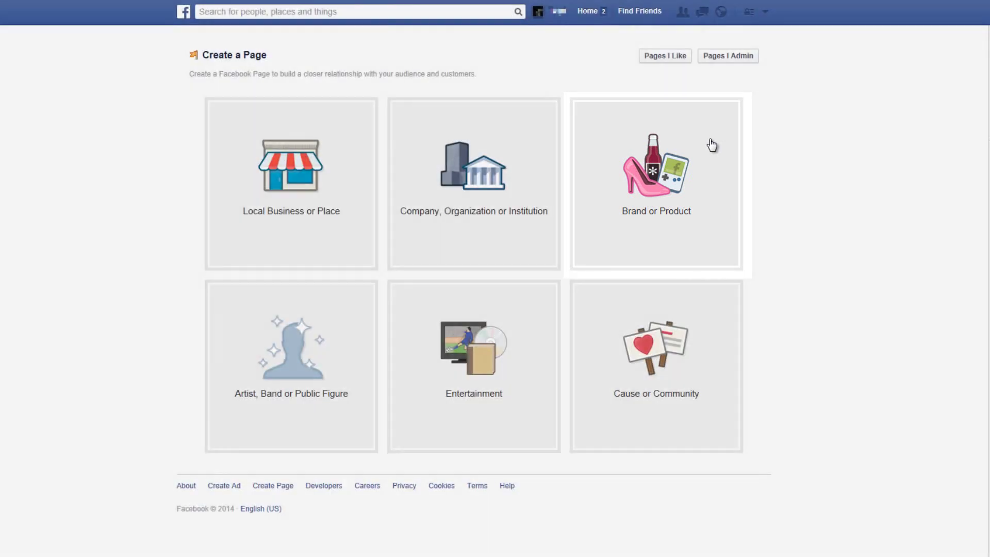
# Choose Brand or Product as the page type and set its category to Jewelry/Watches.
pyautogui.click(712, 145)
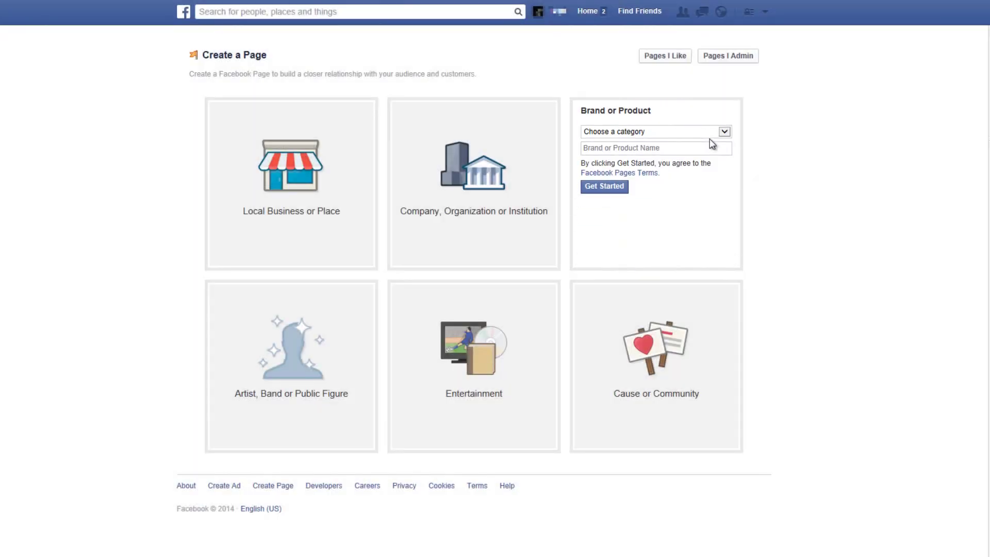
pyautogui.click(725, 133)
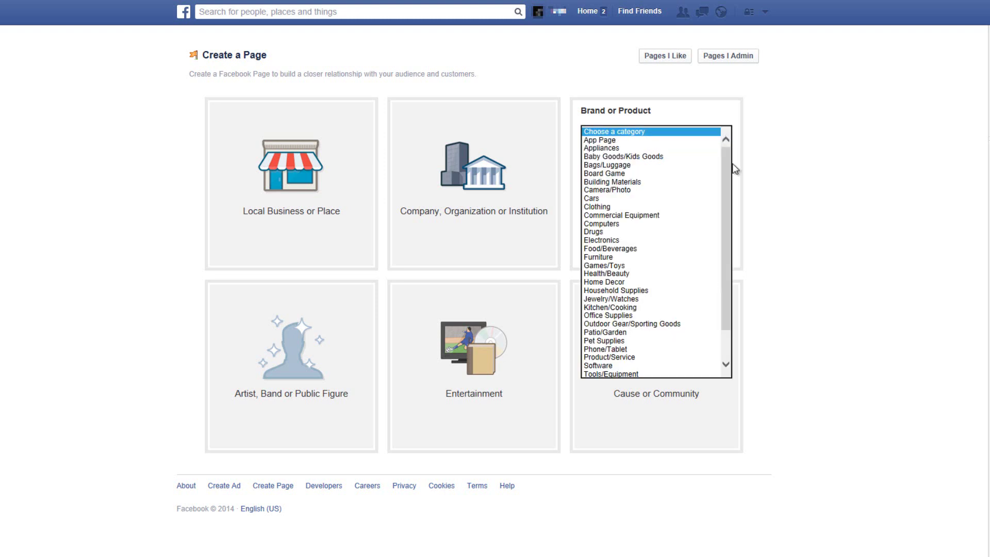
pyautogui.moveTo(728, 175); pyautogui.dragTo(731, 217)
pyautogui.click(685, 264)
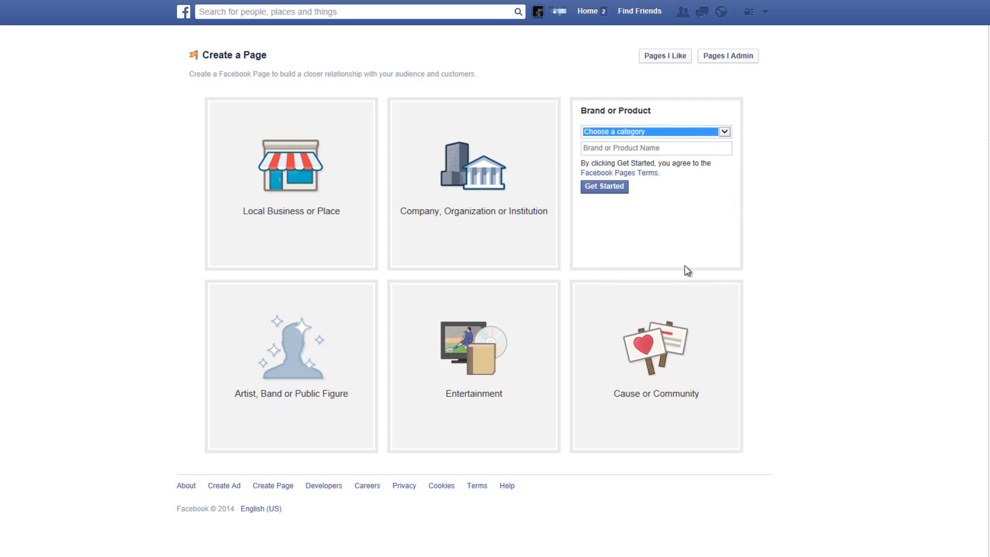
# Name the brand "Best of the Best Watches" and start the page setup.
pyautogui.click(676, 149)
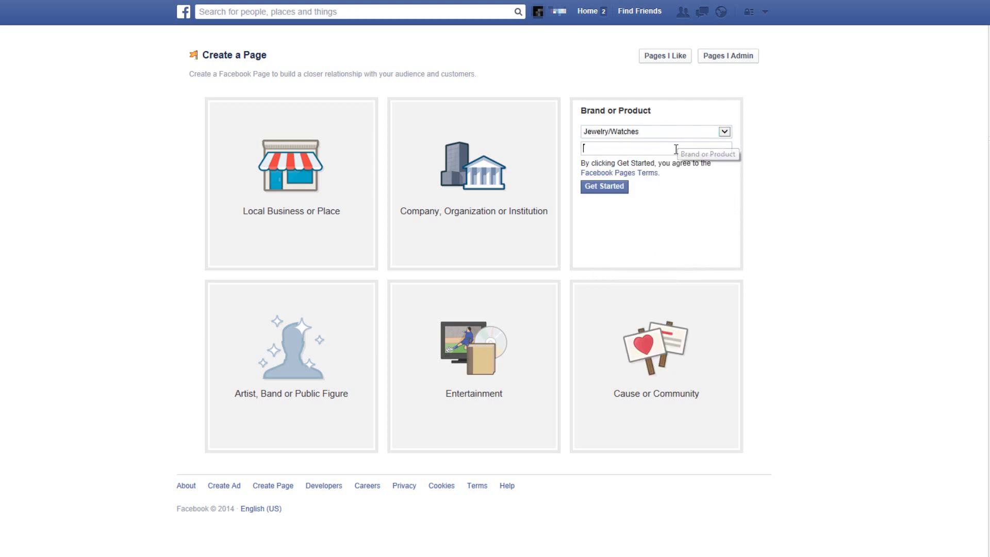
pyautogui.write('Best')
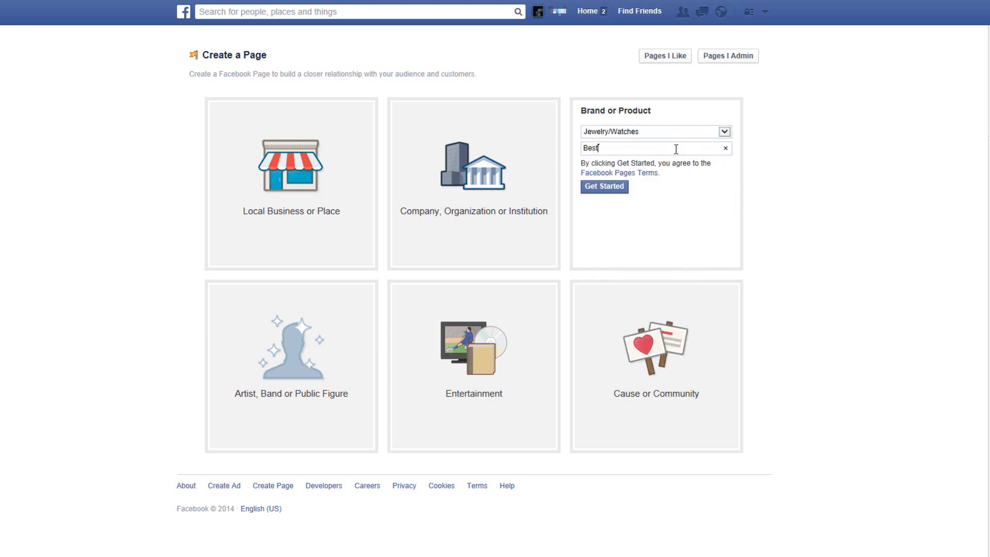
pyautogui.write(' of')
pyautogui.press('BackSpace')
pyautogui.write('f the Best Watches')
pyautogui.click(606, 187)
# Enter the page description "Selling on eBay since 2010 vintage & antique timepieces and watches.".
pyautogui.click(566, 183)
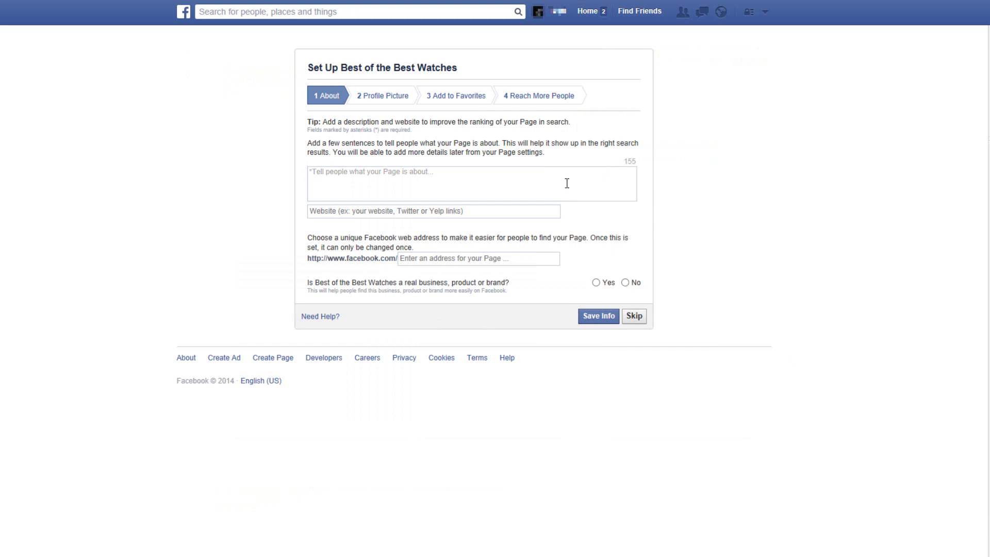
pyautogui.write('Selling ')
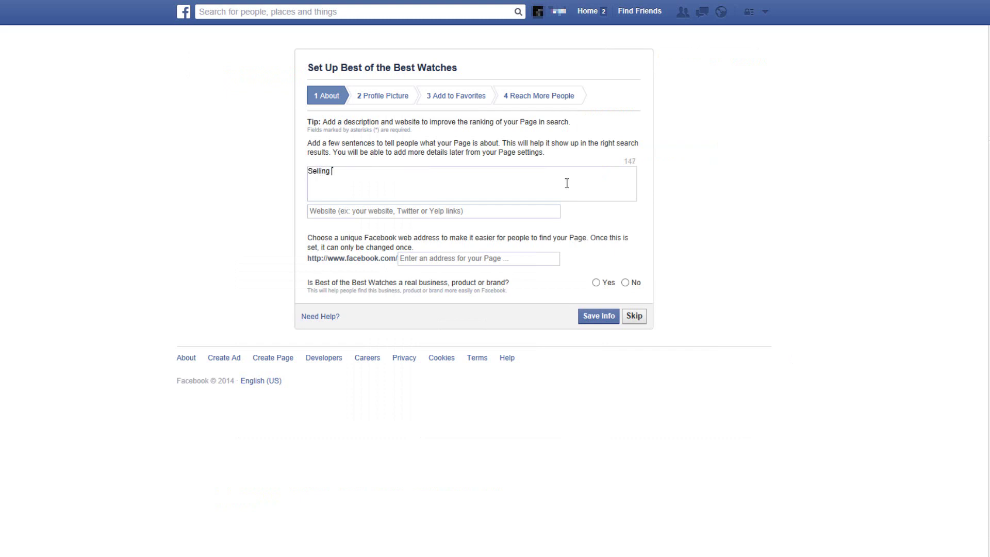
pyautogui.write('on eBay since 2010 vintage &')
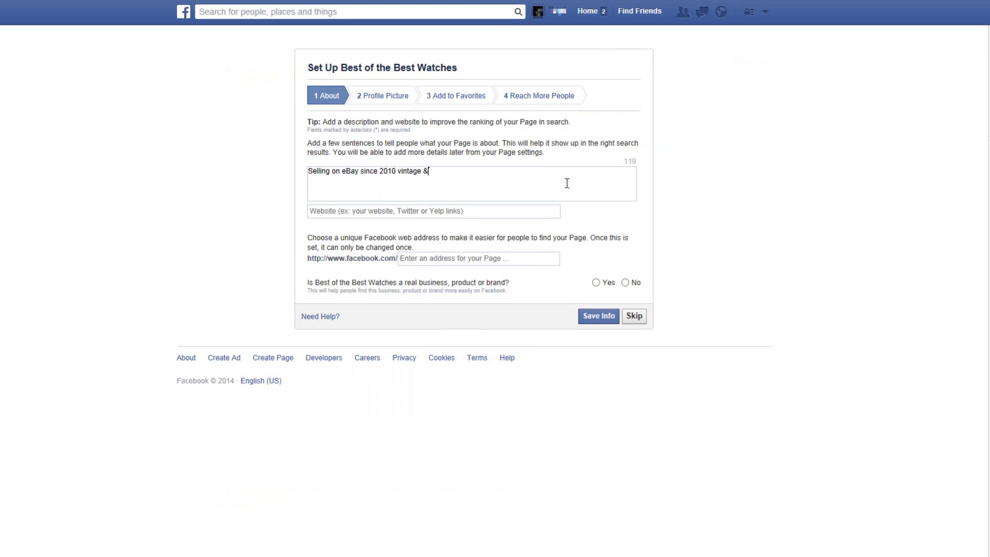
pyautogui.write(' antique timepieces and watches.')
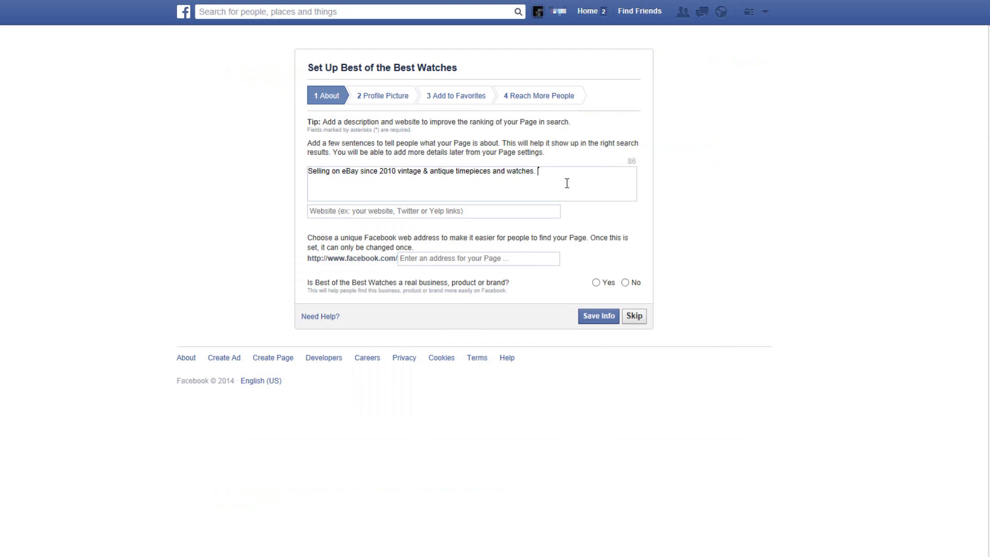
pyautogui.click(529, 215)
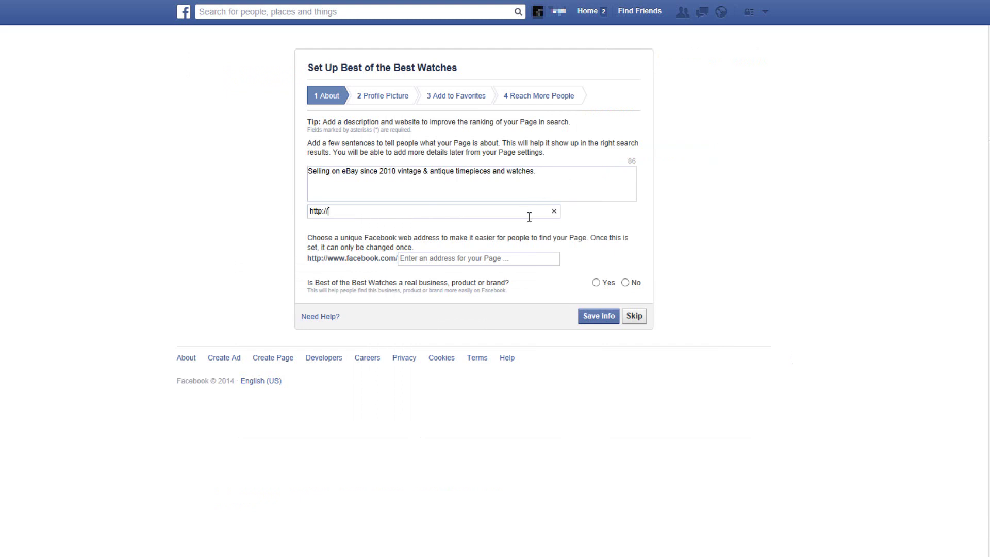
pyautogui.write('stores.ebay.com/bestofthebestwatches')
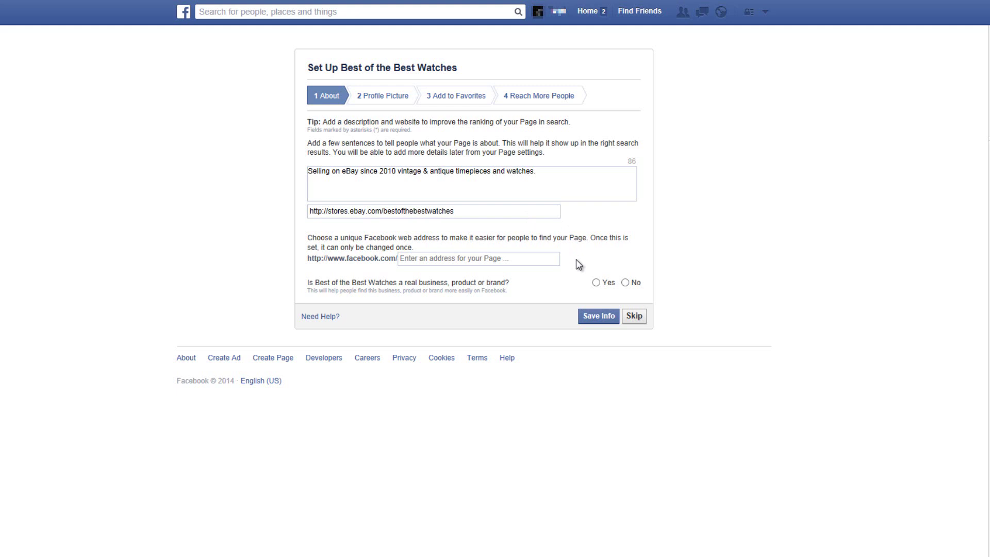
pyautogui.click(539, 257)
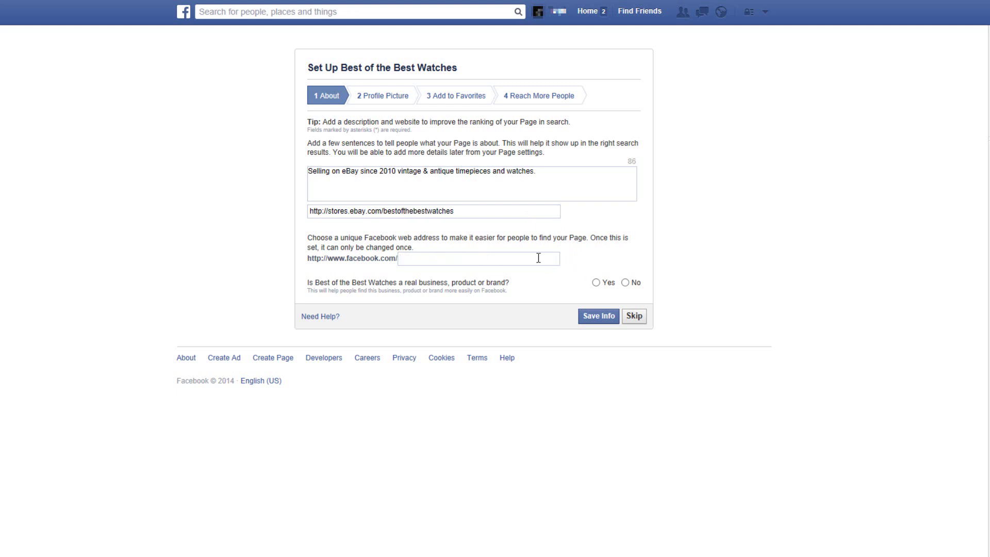
pyautogui.write('bestofthebestwatches')
# Answer Yes to both the real business and the official representation questions, and save the page info.
pyautogui.click(597, 283)
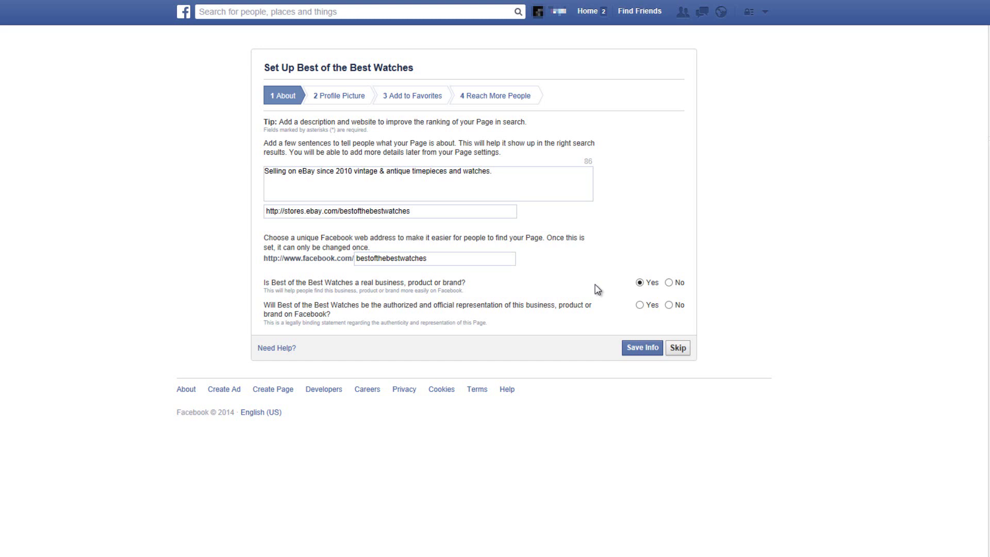
pyautogui.click(640, 305)
pyautogui.click(650, 348)
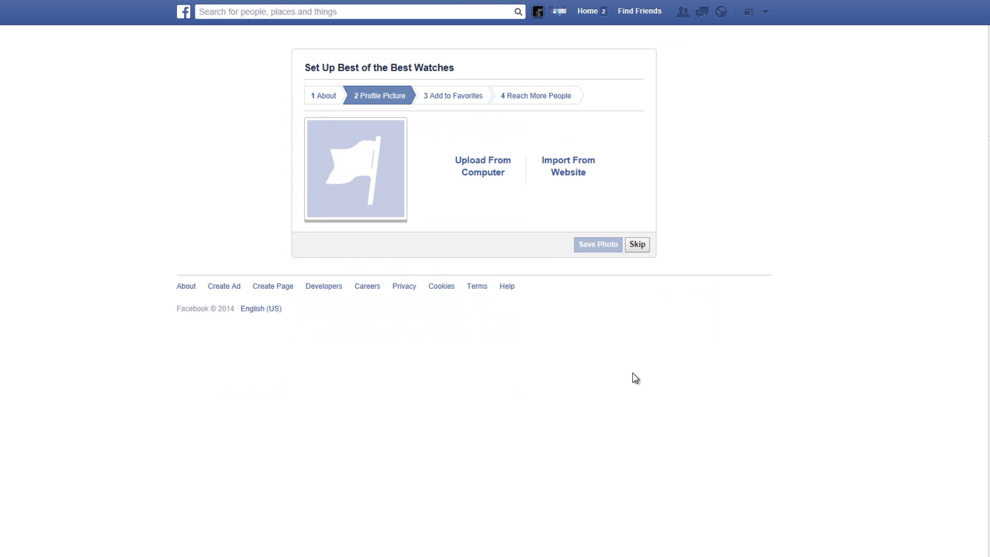
# Upload the logo image from the computer as the page's profile picture and continue to the favorites stage.
pyautogui.click(493, 161)
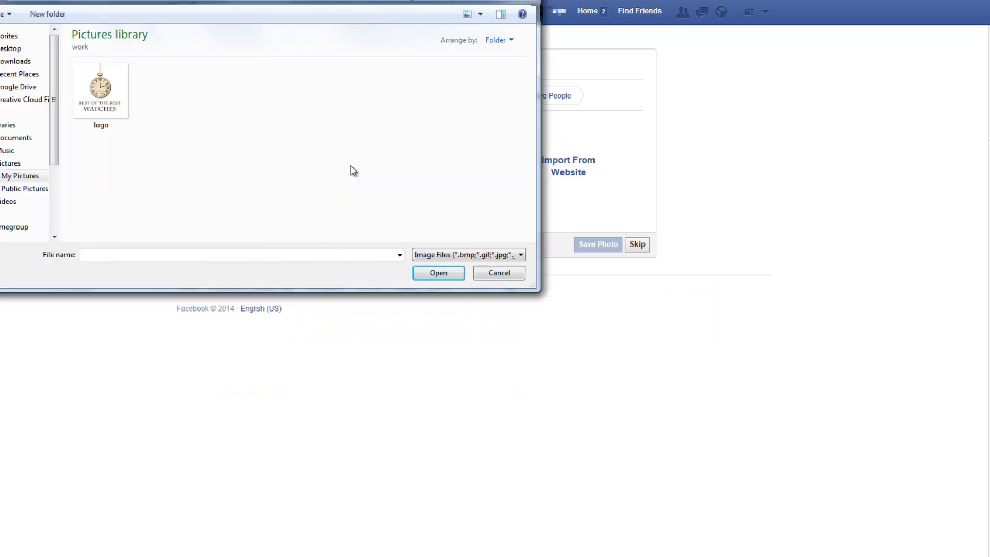
pyautogui.click(127, 109)
pyautogui.click(450, 278)
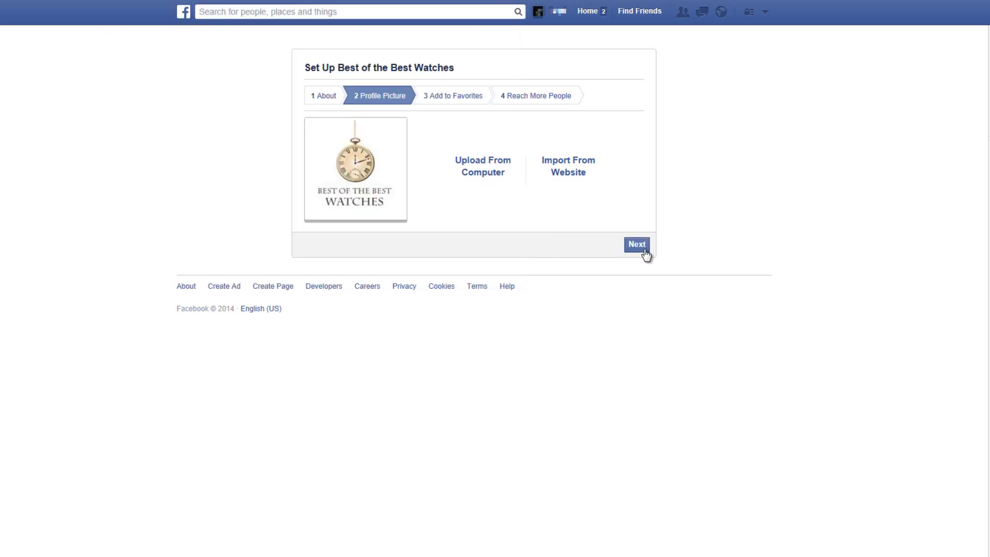
pyautogui.click(646, 251)
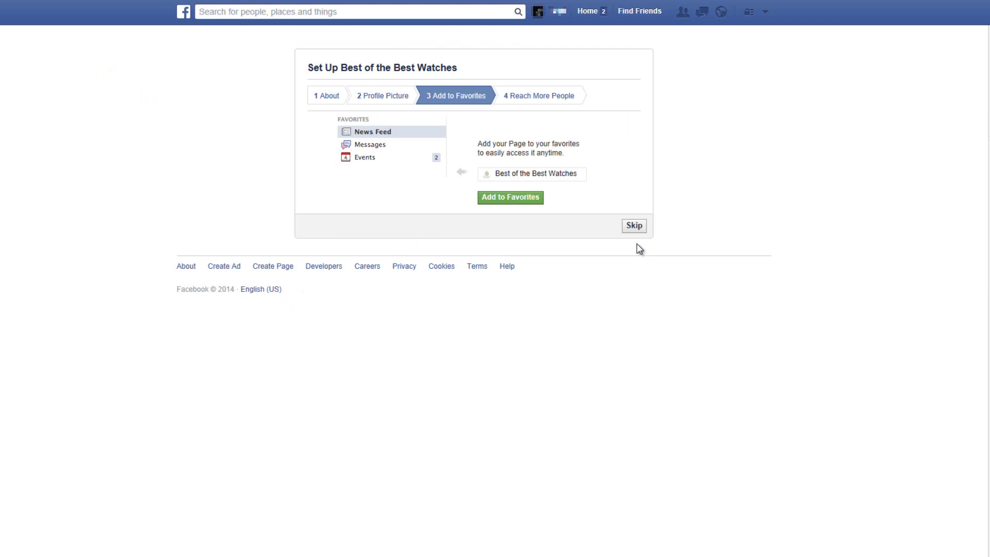
# Add the page to the favorites and skip the paid promotion stage.
pyautogui.click(530, 203)
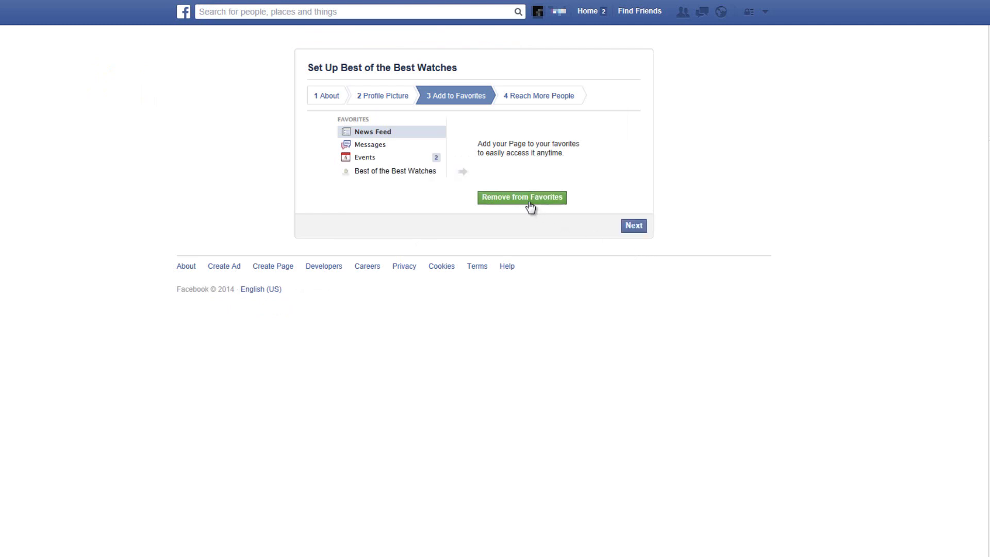
pyautogui.click(634, 226)
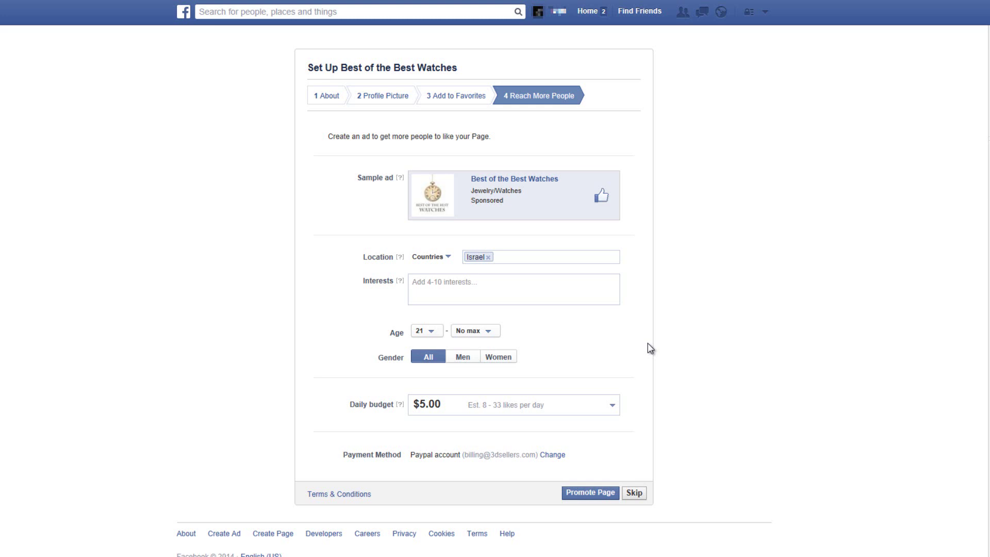
pyautogui.click(634, 493)
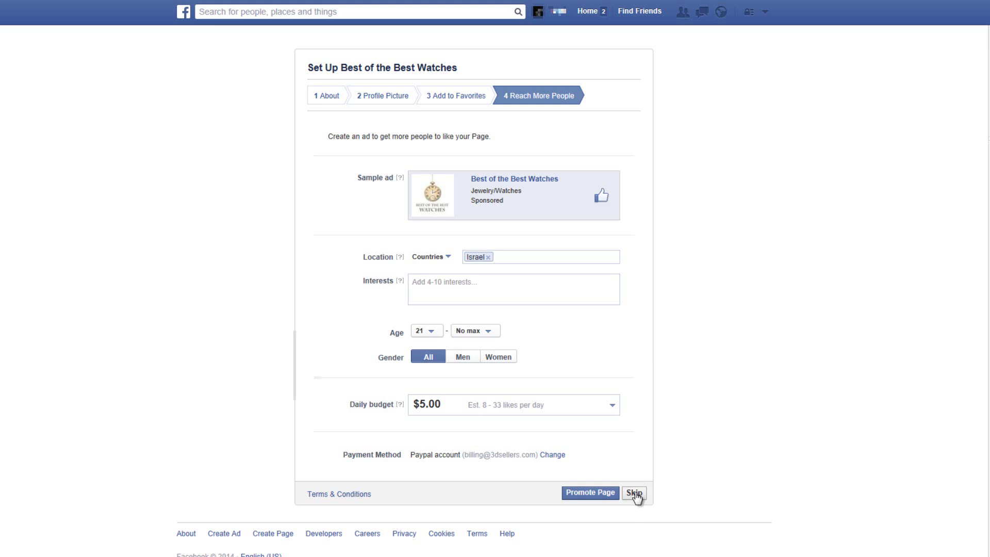